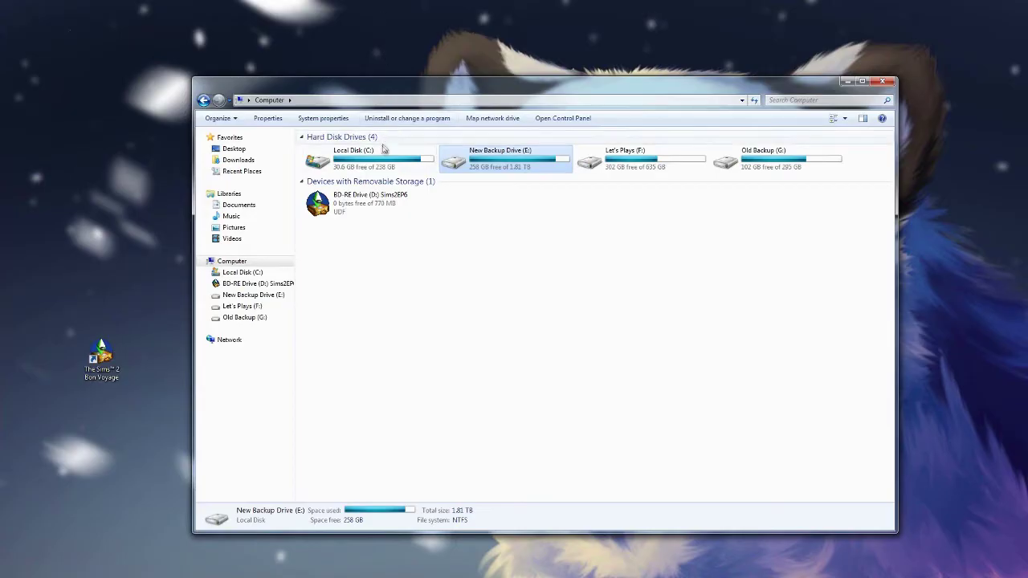
# - Open New Backup Drive (E:) and its Games folder, backing out of Program Files (x86)
pyautogui.click(337, 163)
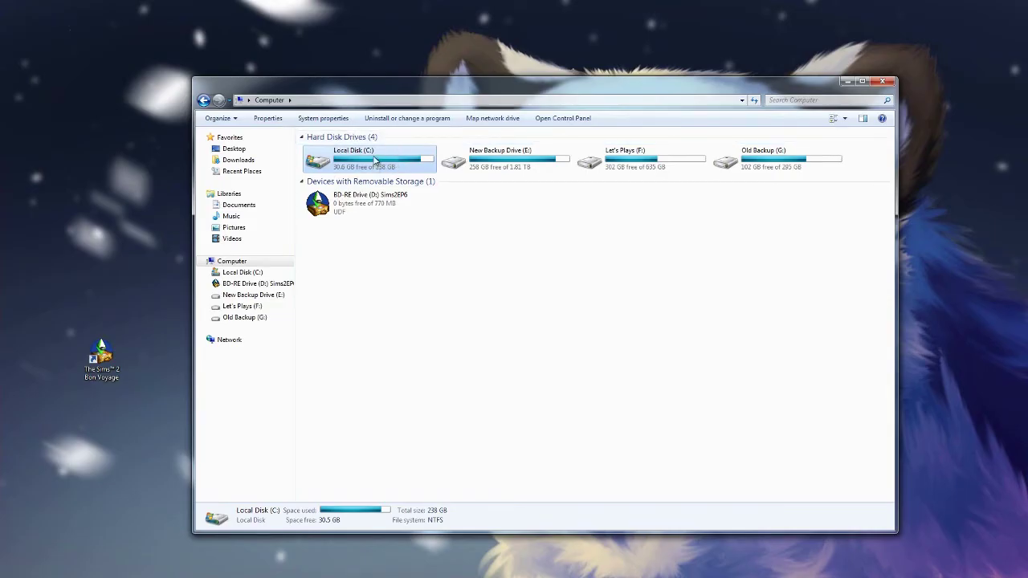
pyautogui.doubleClick(498, 164)
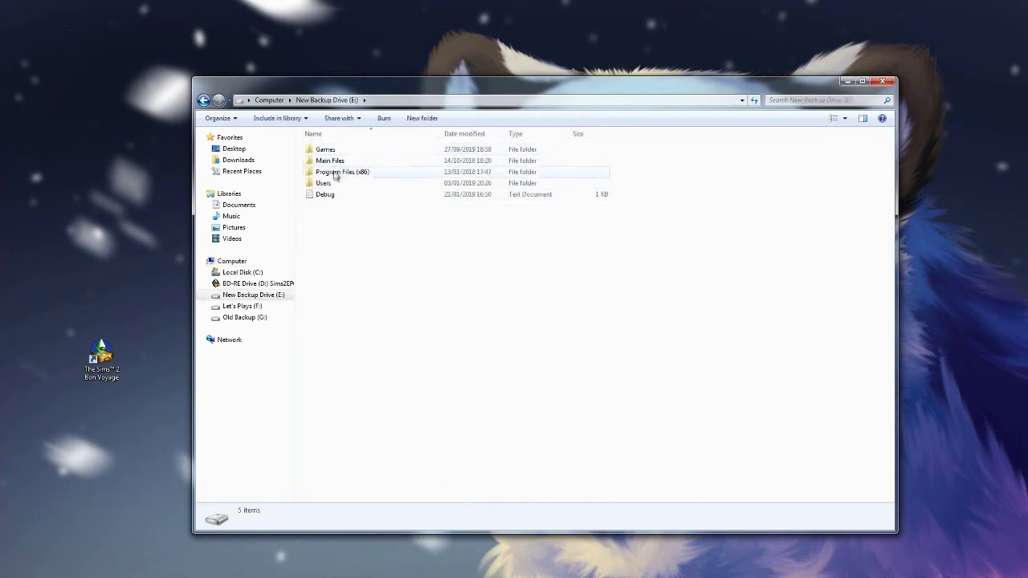
pyautogui.click(312, 174)
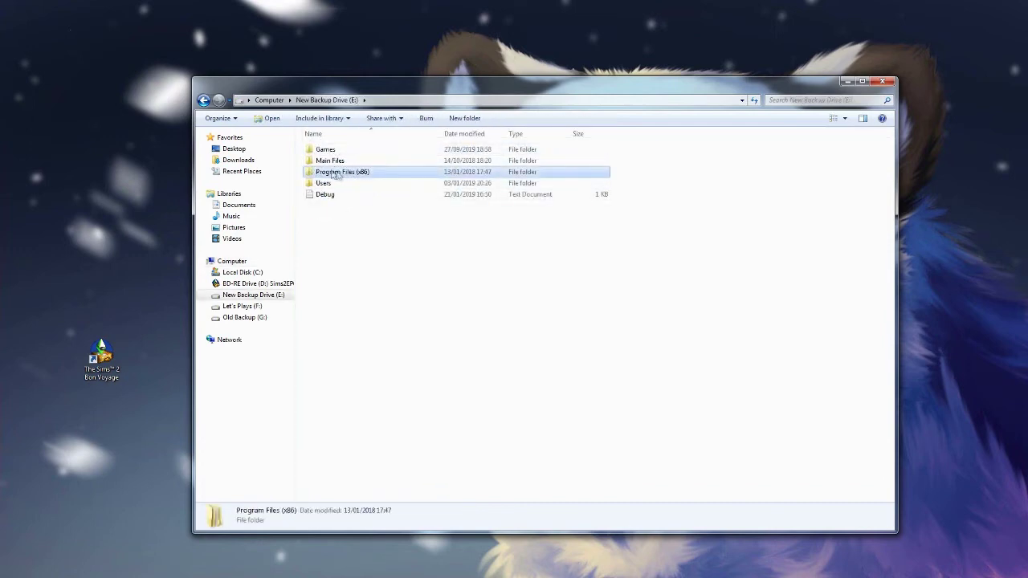
pyautogui.doubleClick(359, 175)
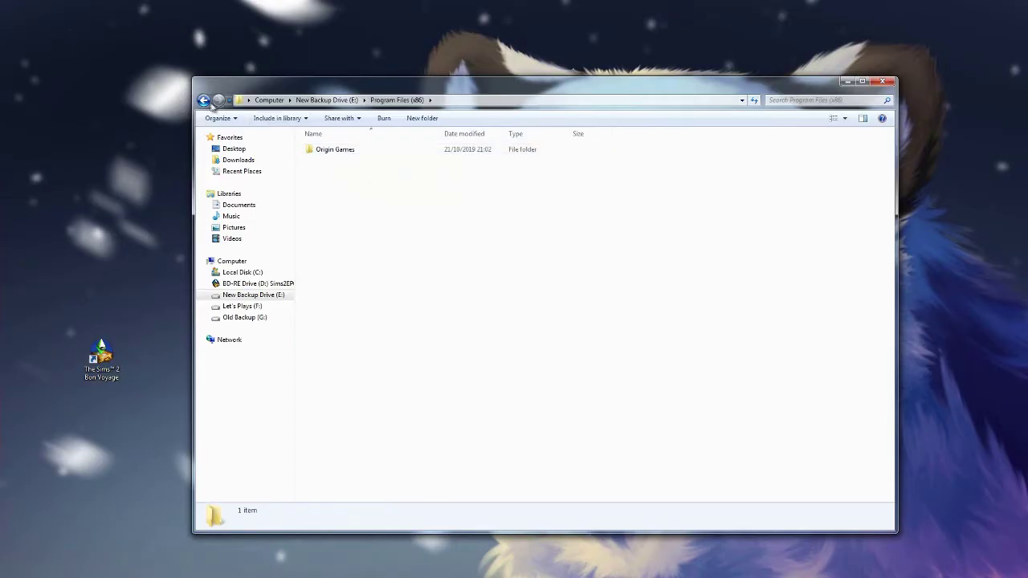
pyautogui.click(203, 99)
pyautogui.doubleClick(329, 152)
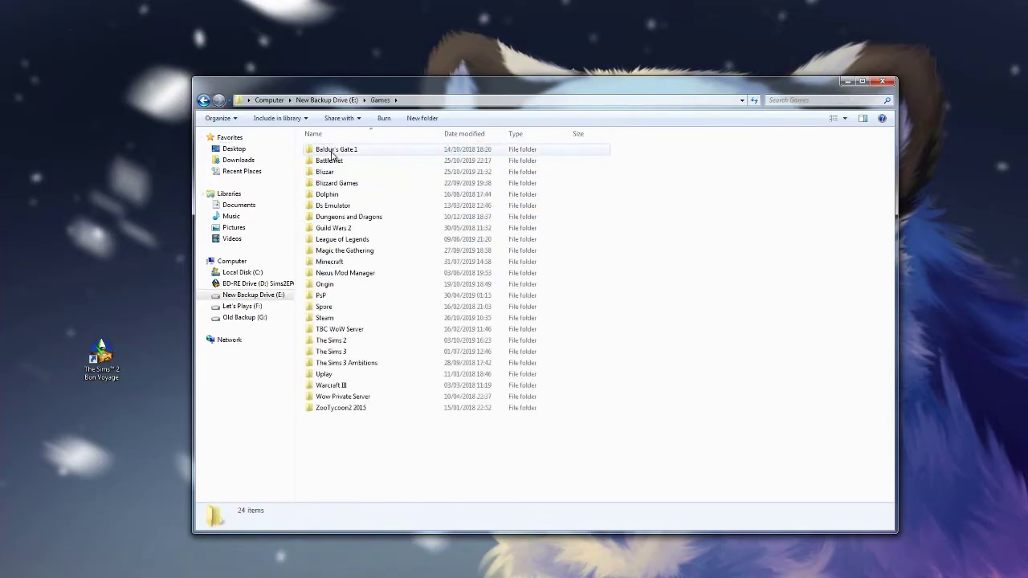
# - Browse The Sims 2 > Bon Voyage > TSData > Res > Config and select Graphics Rules
pyautogui.doubleClick(332, 343)
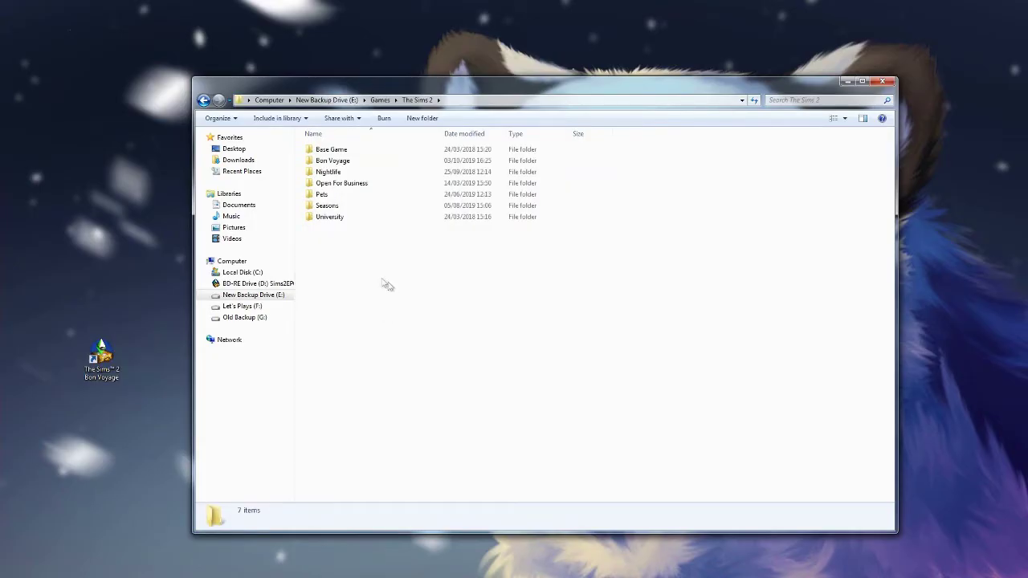
pyautogui.doubleClick(333, 162)
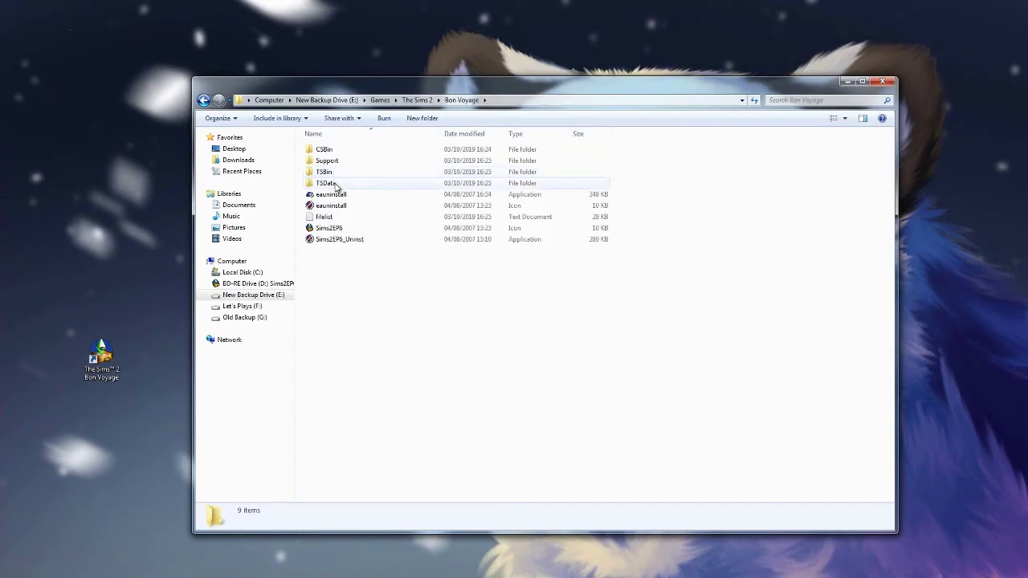
pyautogui.doubleClick(328, 183)
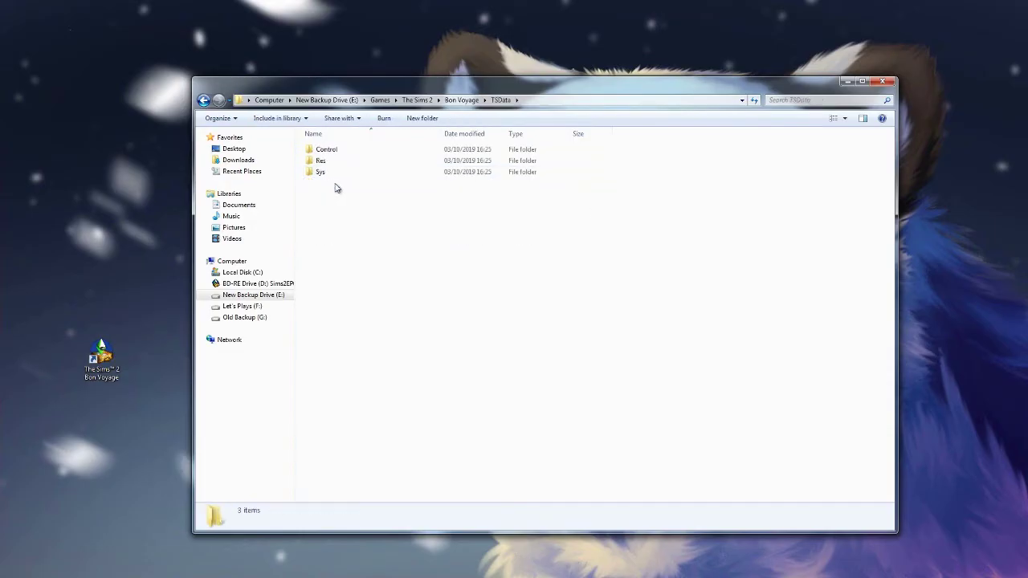
pyautogui.doubleClick(320, 162)
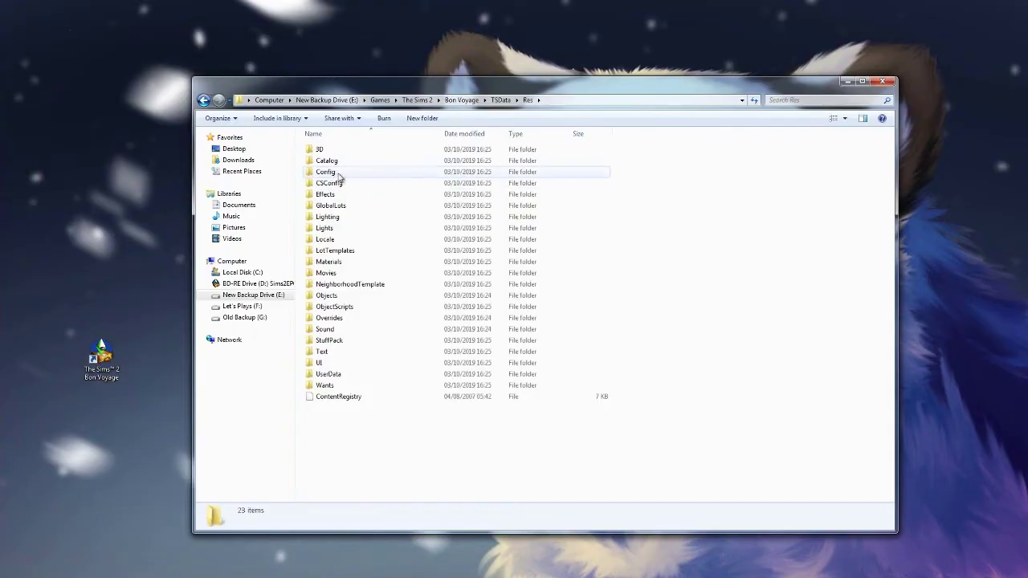
pyautogui.doubleClick(334, 171)
pyautogui.click(325, 173)
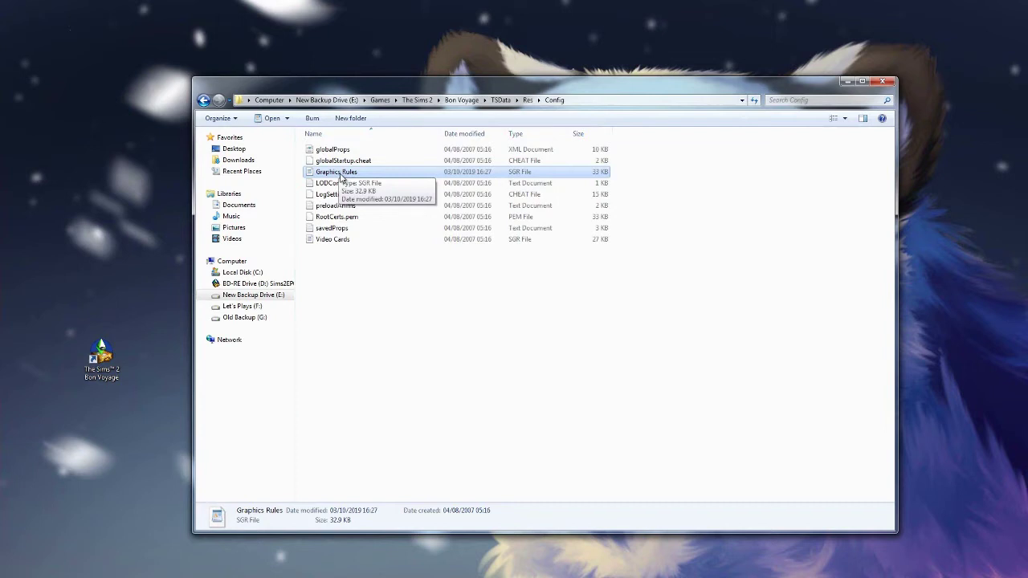
pyautogui.rightClick(340, 175)
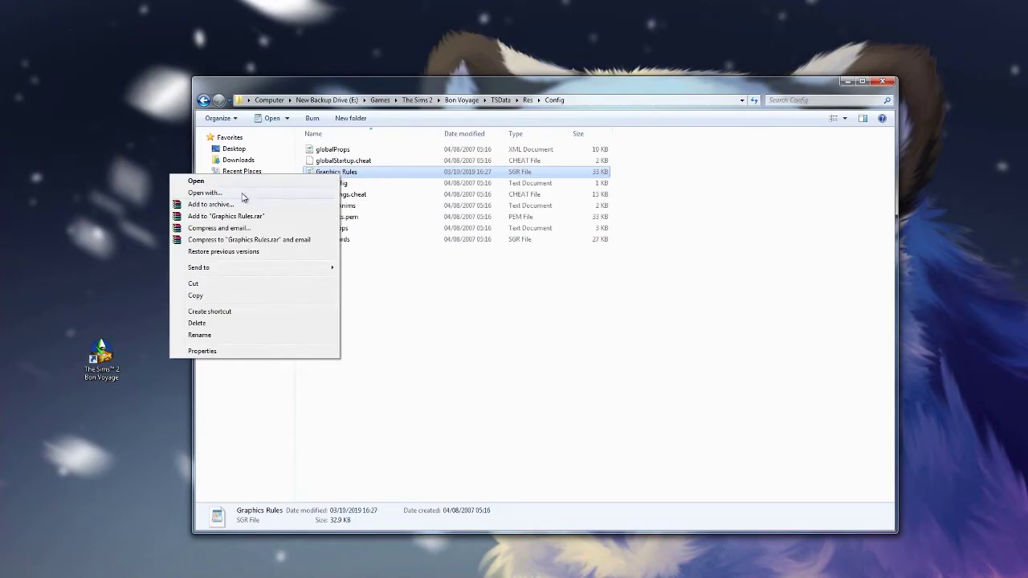
pyautogui.click(440, 315)
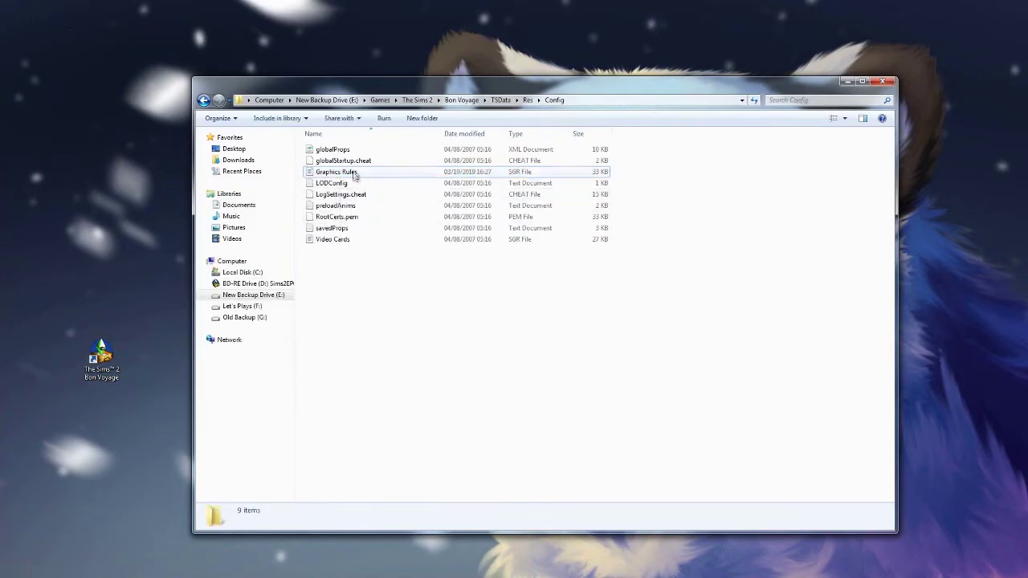
pyautogui.doubleClick(355, 173)
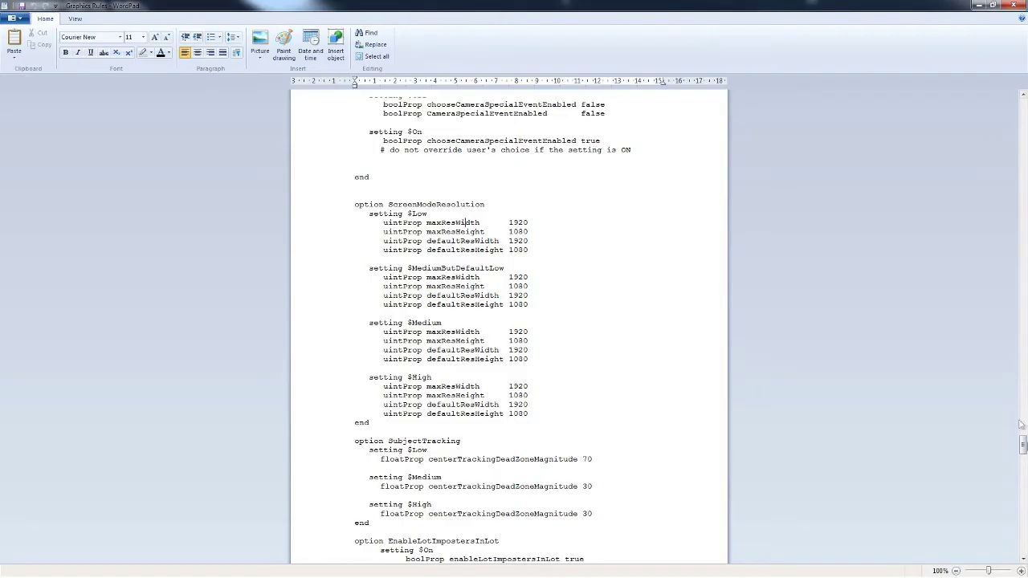
pyautogui.moveTo(1023, 450); pyautogui.dragTo(937, 131)
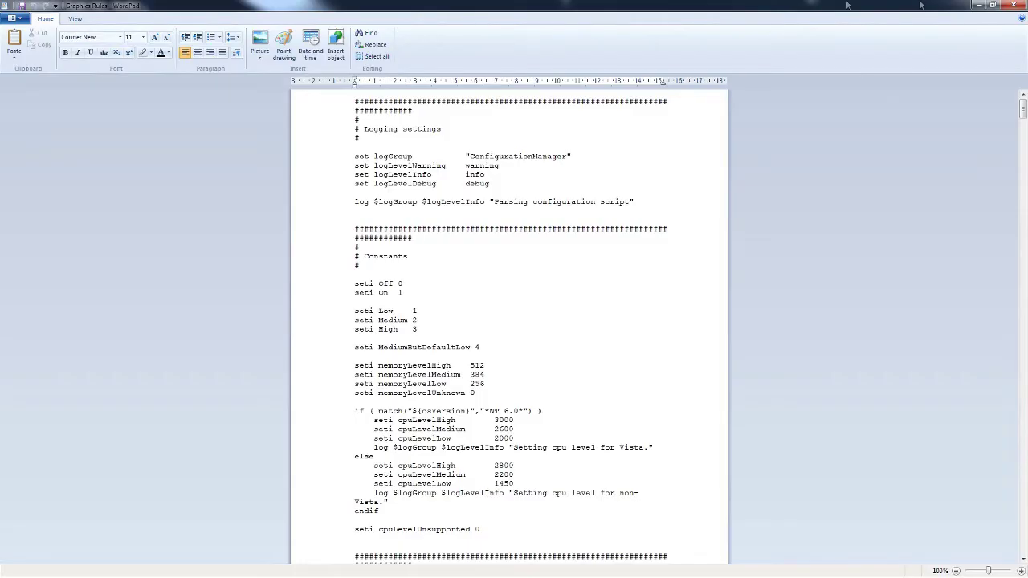
# - Minimize WordPad and copy the Graphics Rules file in the Config folder
pyautogui.click(980, 5)
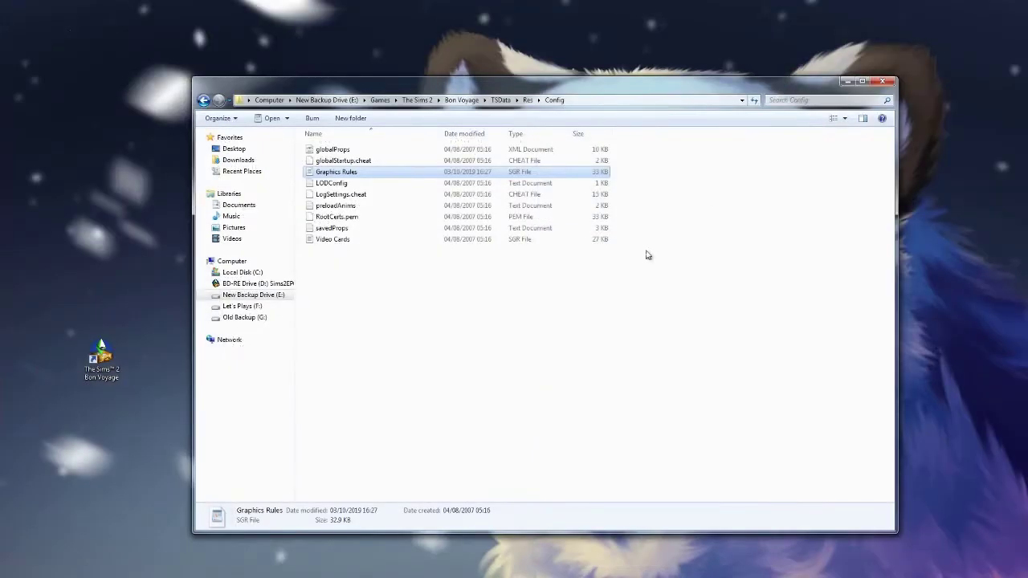
pyautogui.click(363, 177)
pyautogui.rightClick(356, 177)
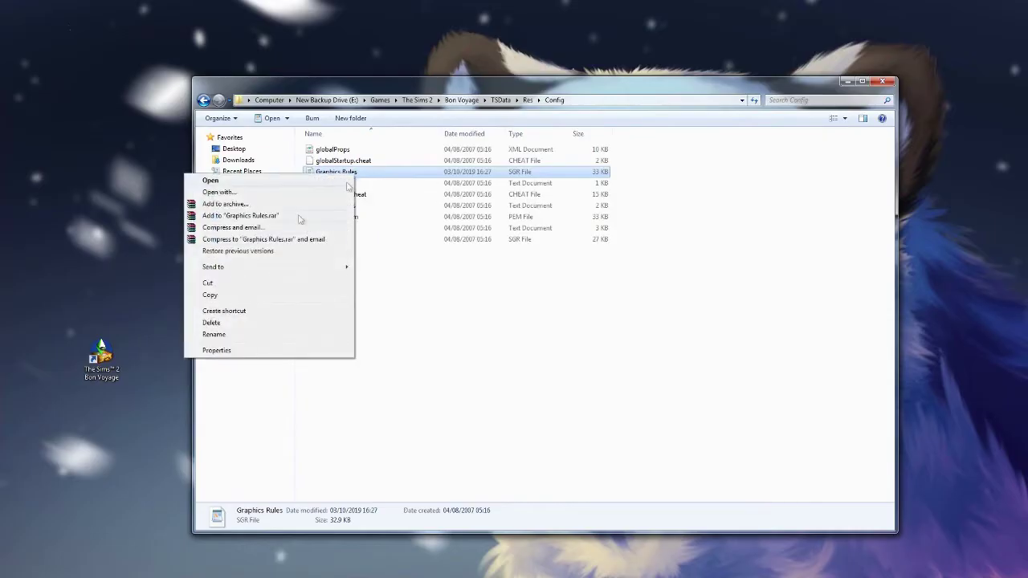
pyautogui.click(223, 302)
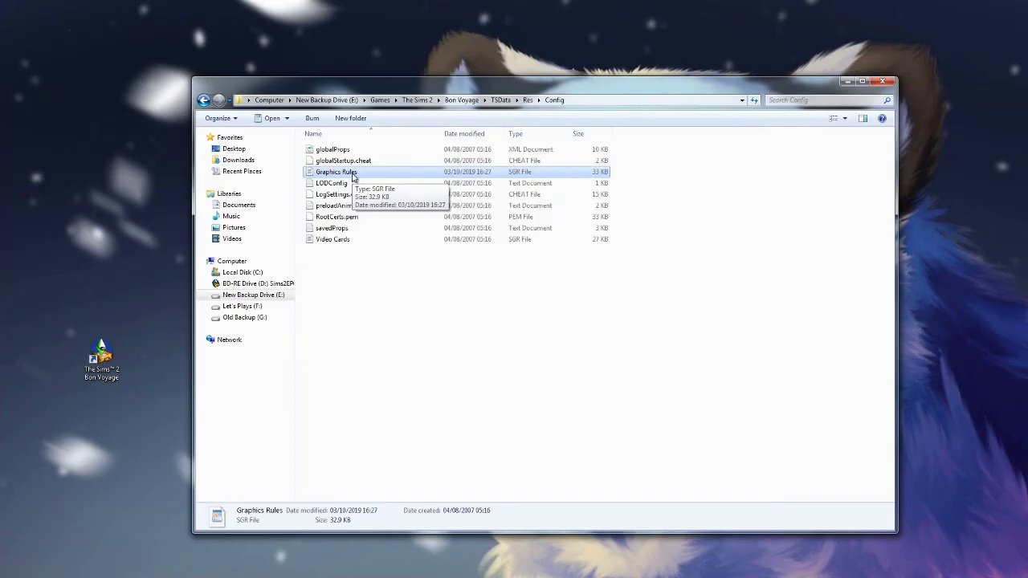
# - Reopen Graphics Rules in WordPad and search it for 'screenresolution', then 'resolution'
pyautogui.press('Return')
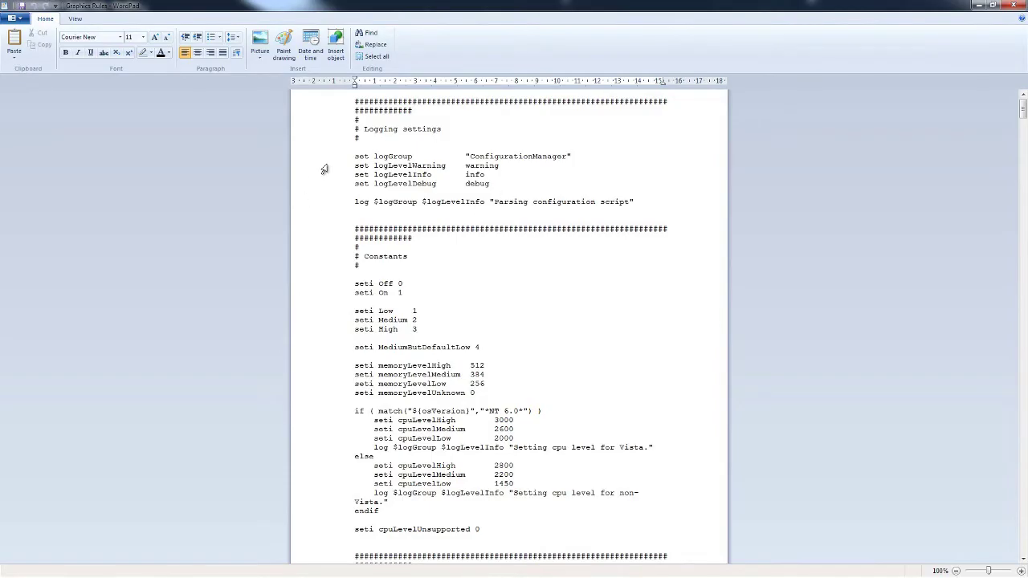
pyautogui.hotkey('ctrl', 'f')
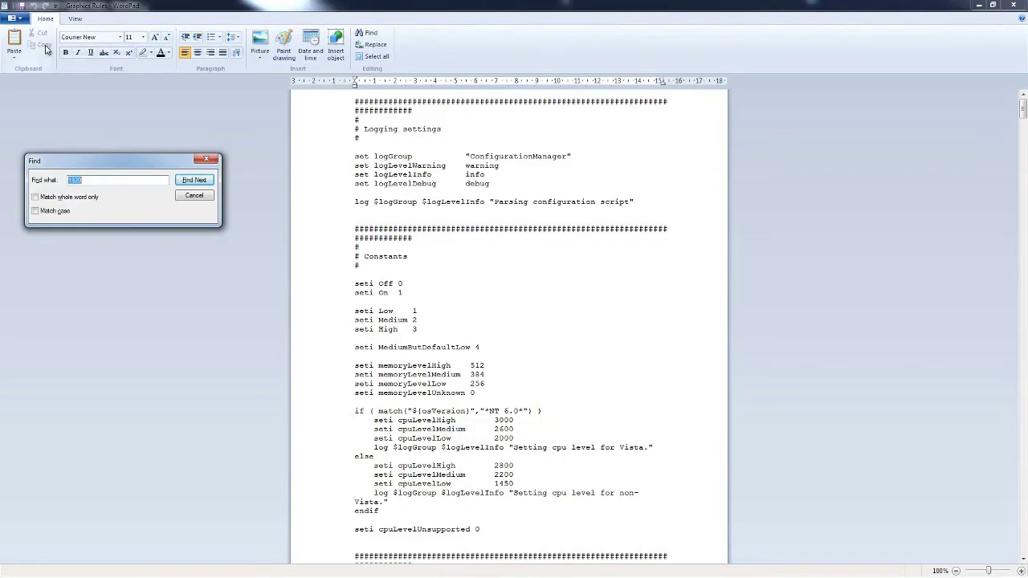
pyautogui.press('BackSpace')
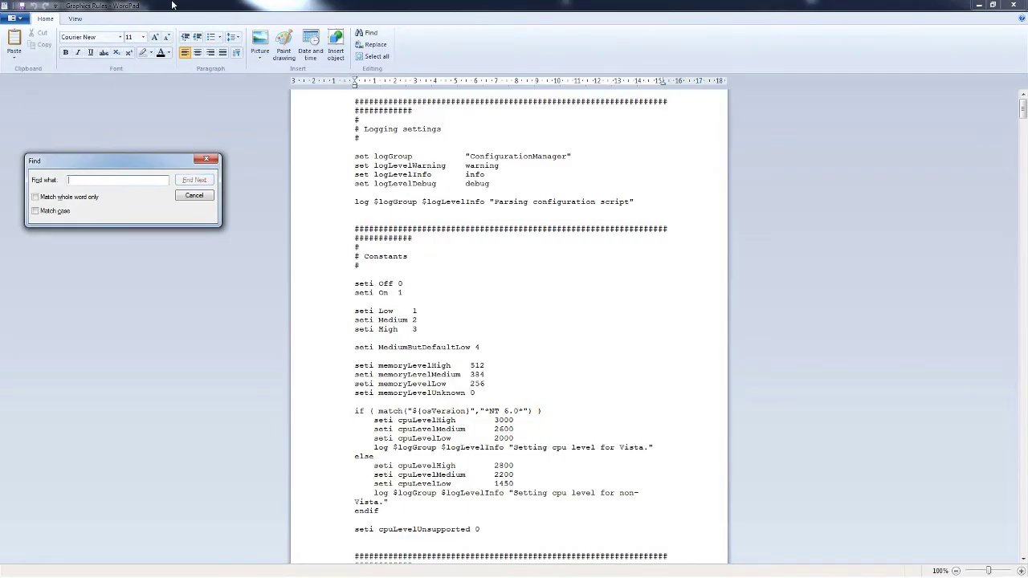
pyautogui.write('screenresolutio')
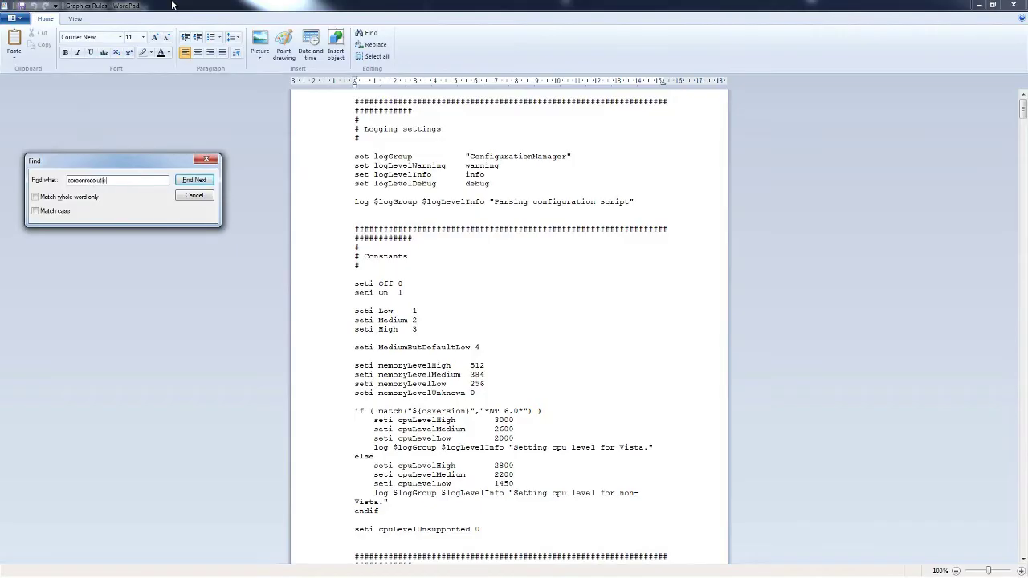
pyautogui.write('n')
pyautogui.press('Return')
pyautogui.press('Return')
pyautogui.press('BackSpace')
pyautogui.write('resolution')
pyautogui.press('Return')
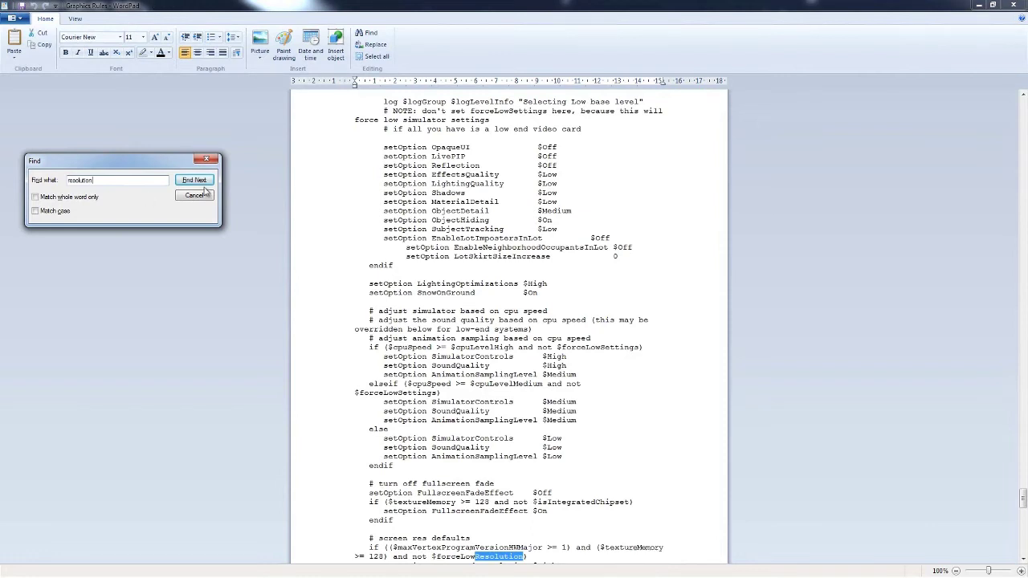
# - Retry the search with 're', then find the first '1920' value
pyautogui.moveTo(113, 180); pyautogui.dragTo(61, 177)
pyautogui.write('re')
pyautogui.press('Return')
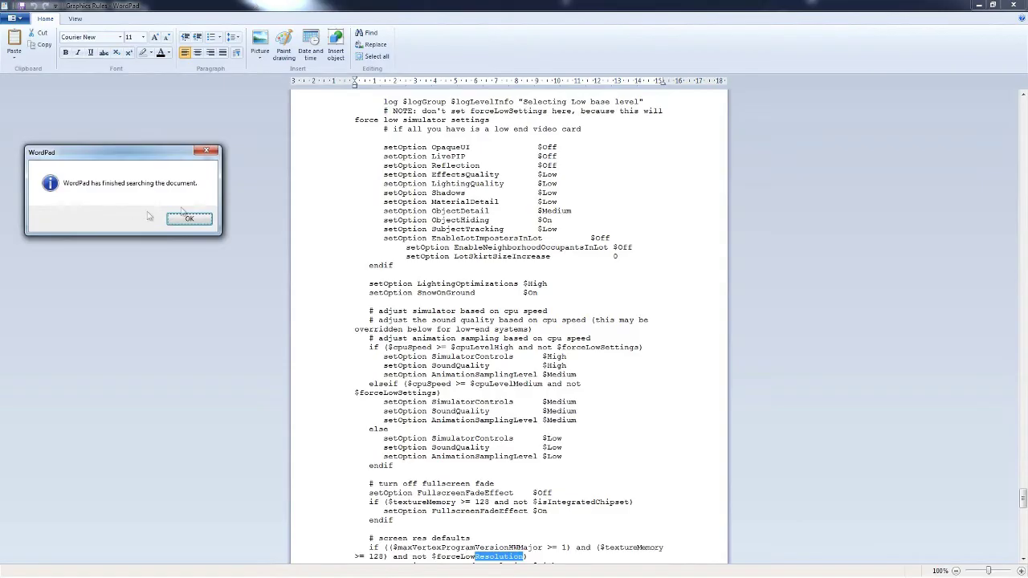
pyautogui.click(190, 218)
pyautogui.write('1920')
pyautogui.click(193, 180)
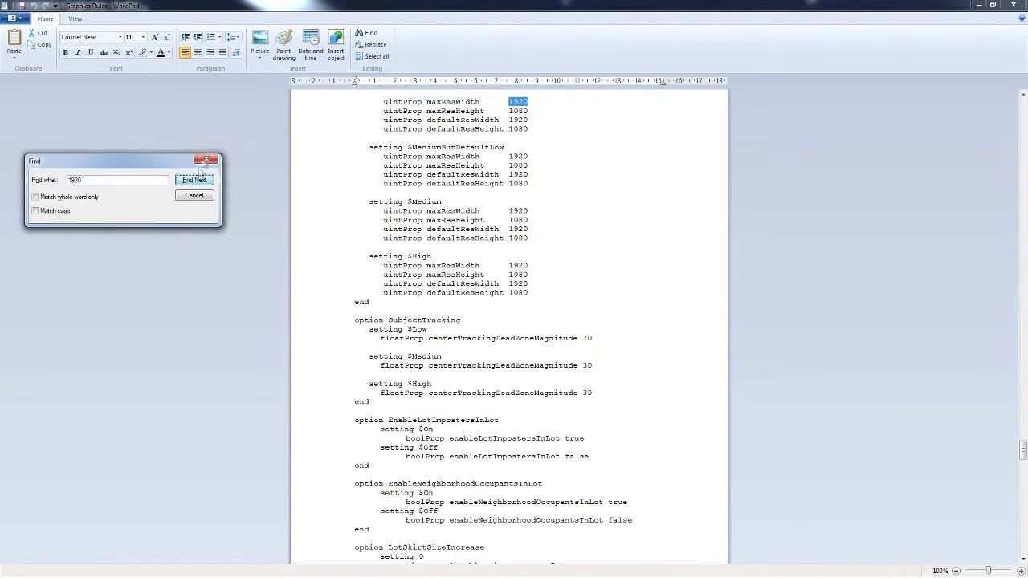
# - Close Find, scroll up to option ScreenModeResolution, and inspect the $Low 1920 width value
pyautogui.click(205, 160)
pyautogui.scroll(4, 450, 194)
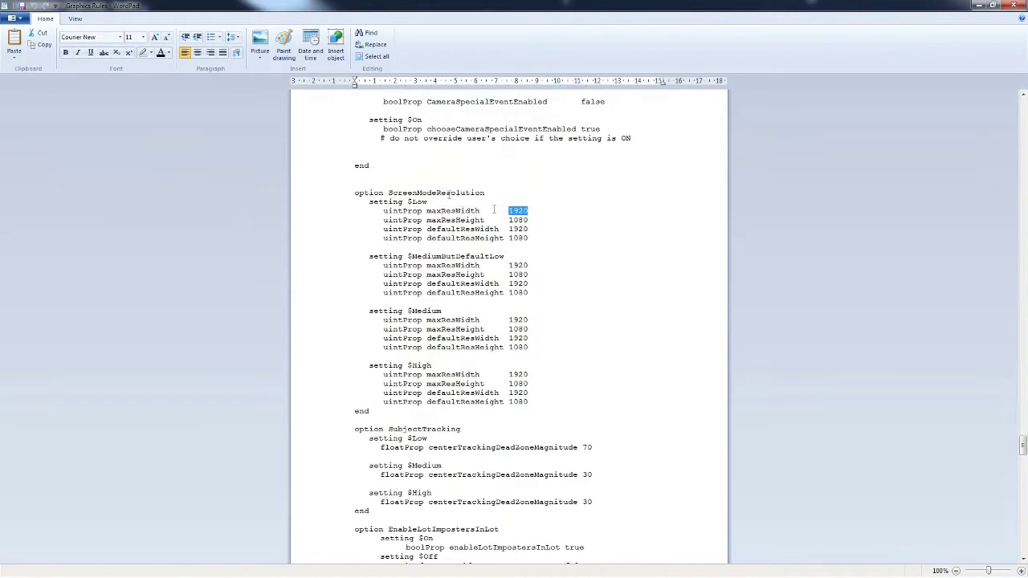
pyautogui.scroll(1, 440, 224)
pyautogui.scroll(1, 440, 226)
pyautogui.moveTo(356, 220); pyautogui.dragTo(485, 220)
pyautogui.click(460, 220)
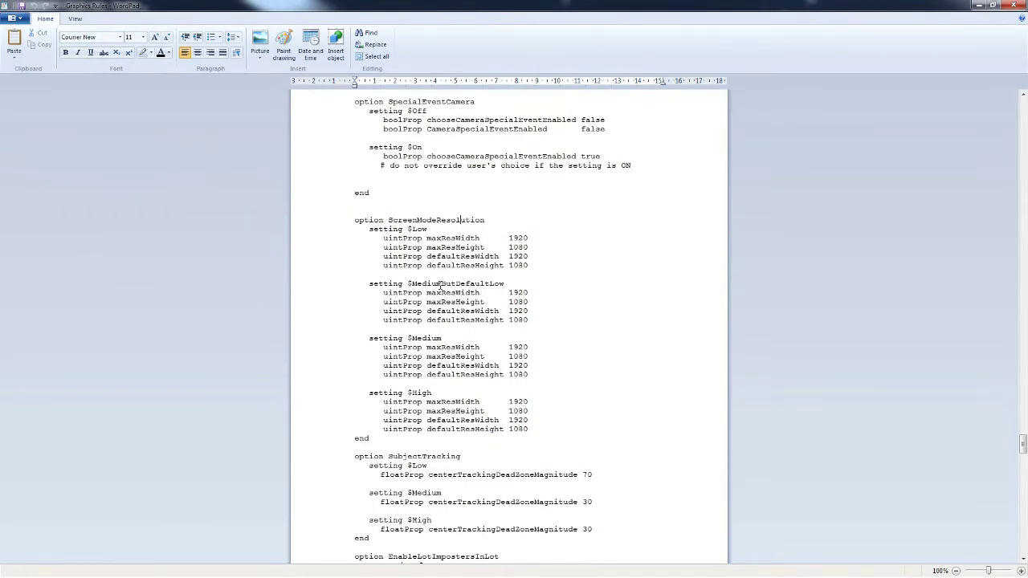
pyautogui.click(487, 237)
pyautogui.moveTo(1022, 446)
pyautogui.mouseDown()
pyautogui.moveTo(1023, 430)
pyautogui.moveTo(1024, 448)
pyautogui.mouseUp()
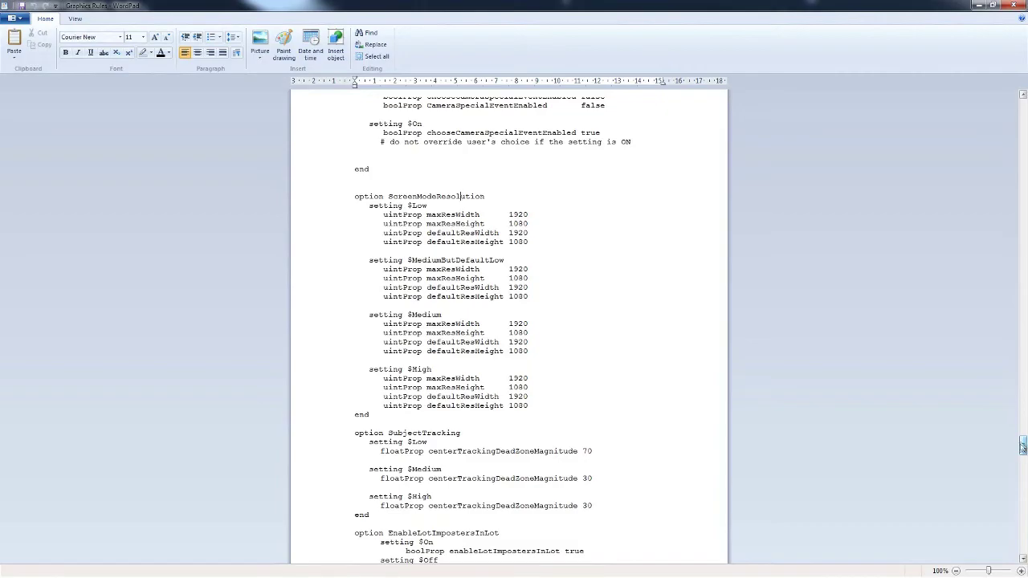
pyautogui.click(357, 178)
pyautogui.click(508, 214)
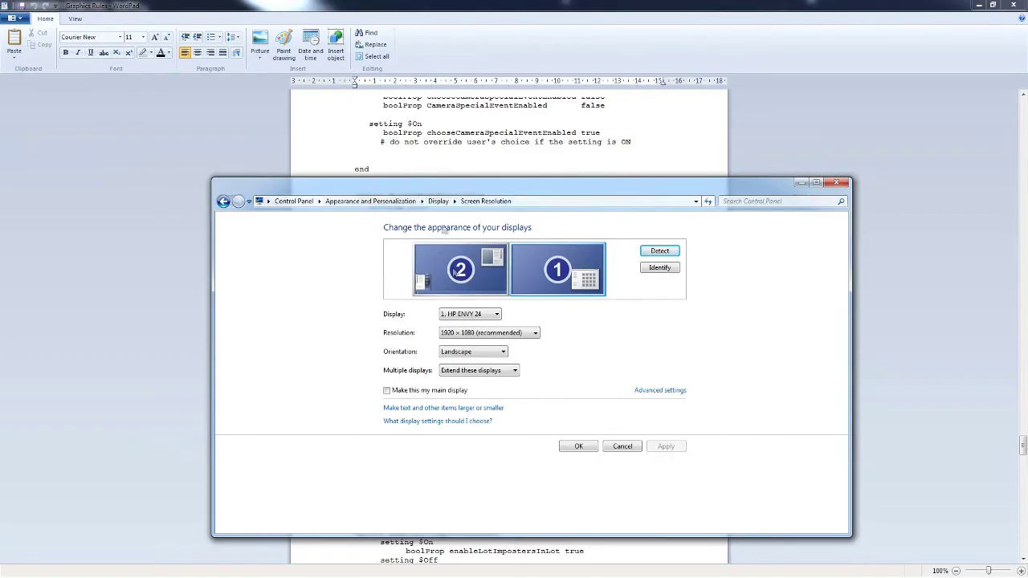
# - Keep the display at 1920 × 1080 (recommended), confirm with OK, and close Control Panel
pyautogui.moveTo(446, 192); pyautogui.dragTo(388, 186)
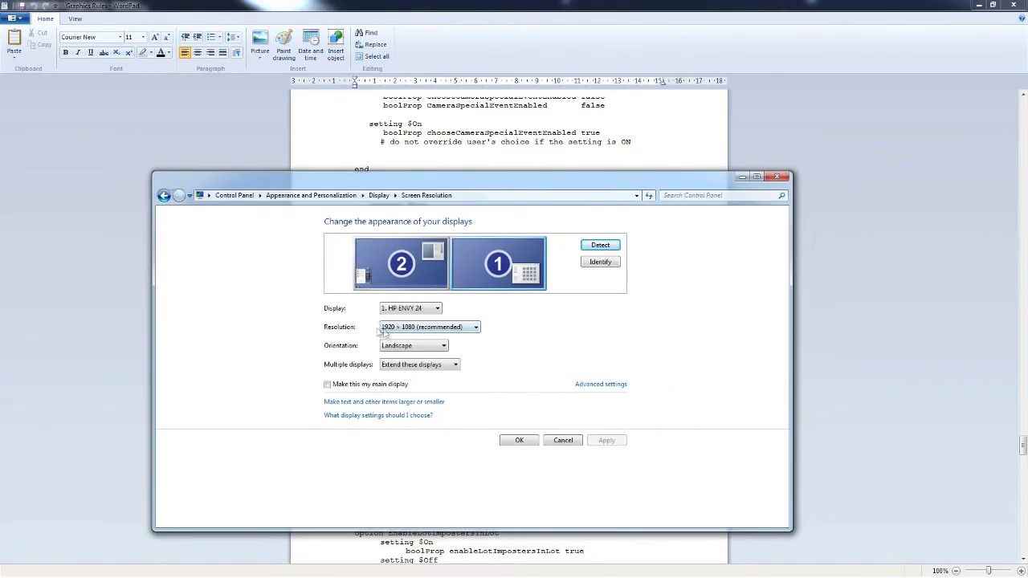
pyautogui.click(399, 331)
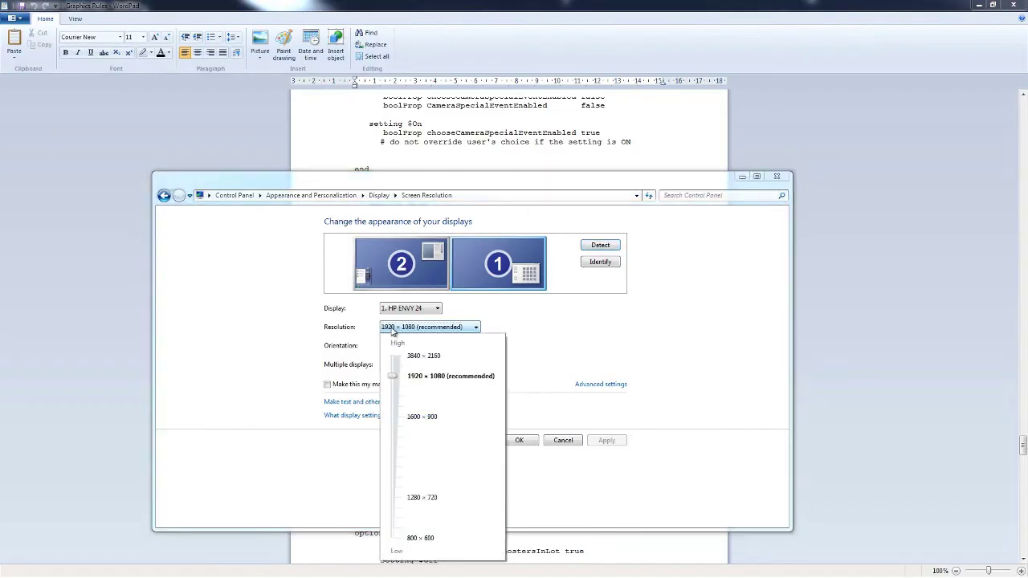
pyautogui.click(310, 319)
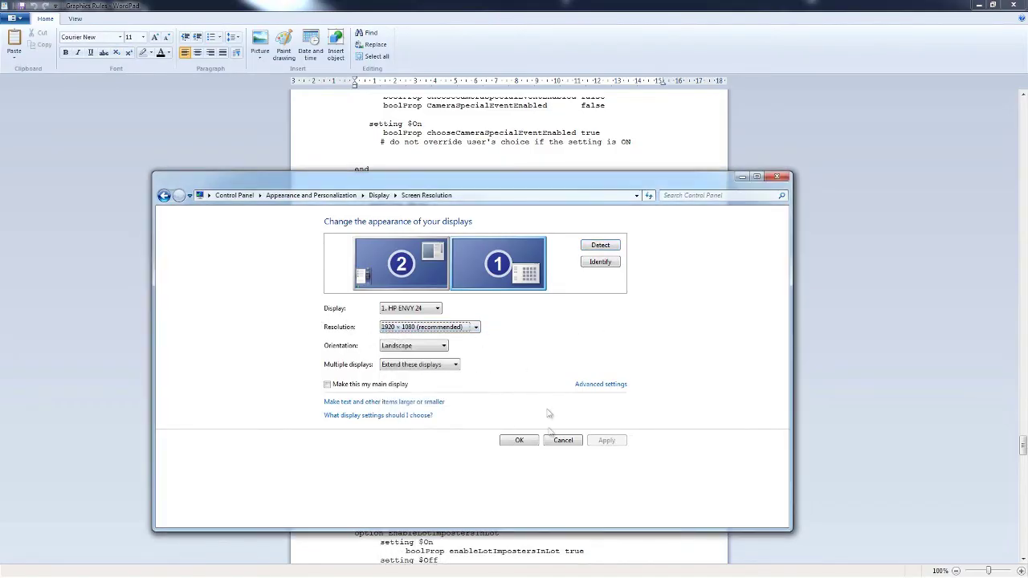
pyautogui.click(520, 441)
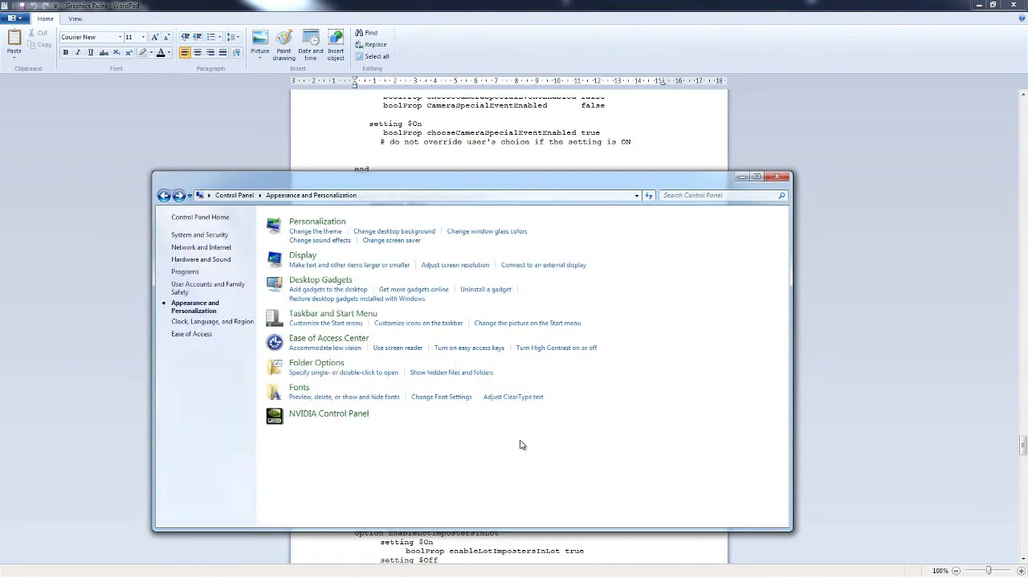
pyautogui.click(777, 176)
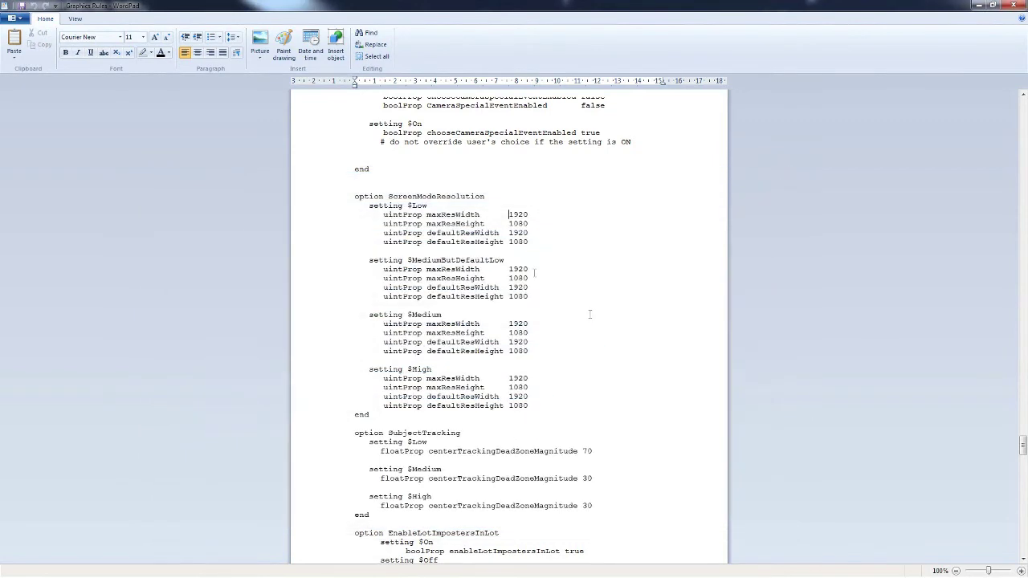
# - Review the 1920 values down the file, then close Graphics Rules in WordPad
pyautogui.click(501, 219)
pyautogui.scroll(-4, 562, 281)
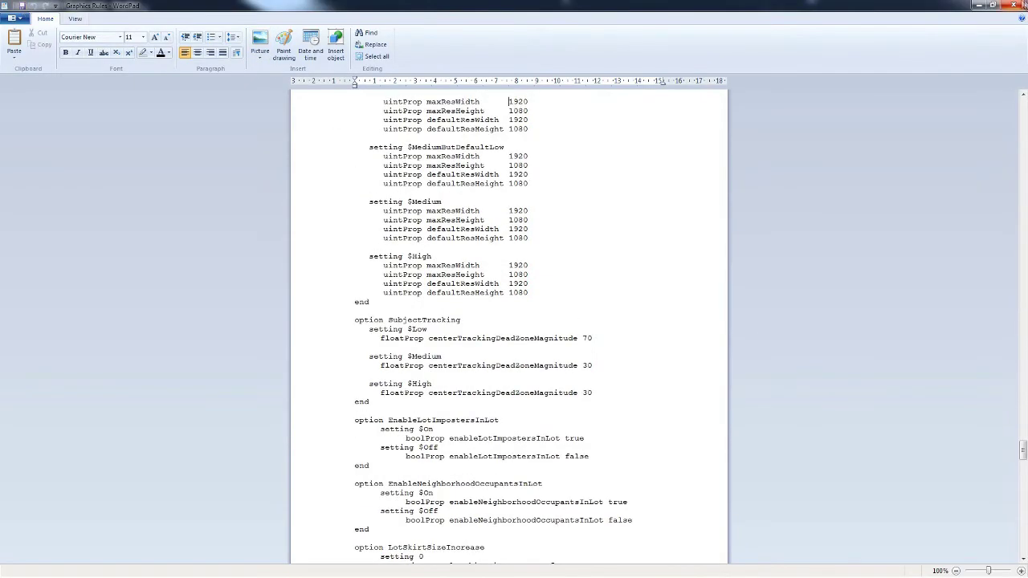
pyautogui.click(1018, 5)
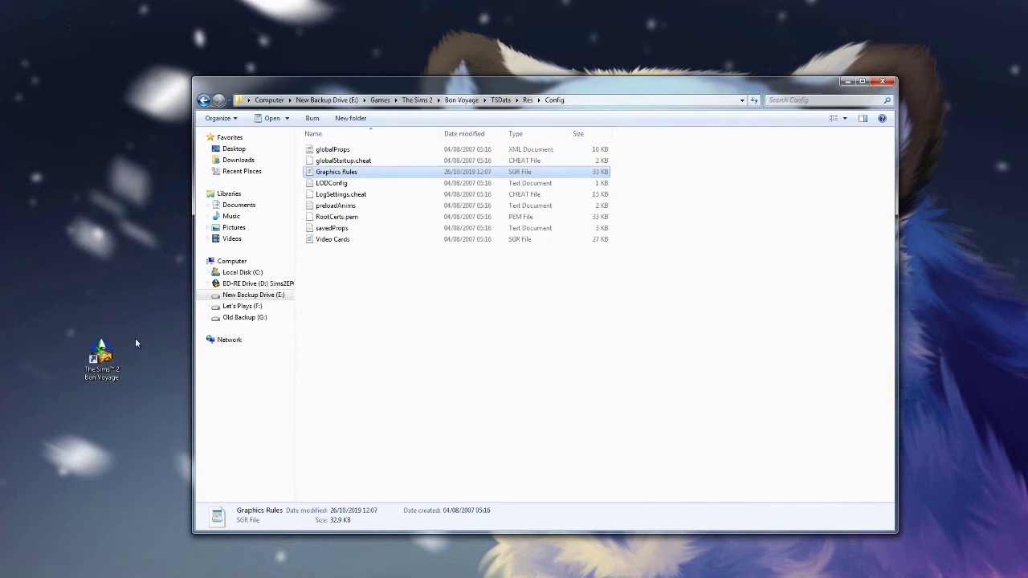
pyautogui.click(112, 352)
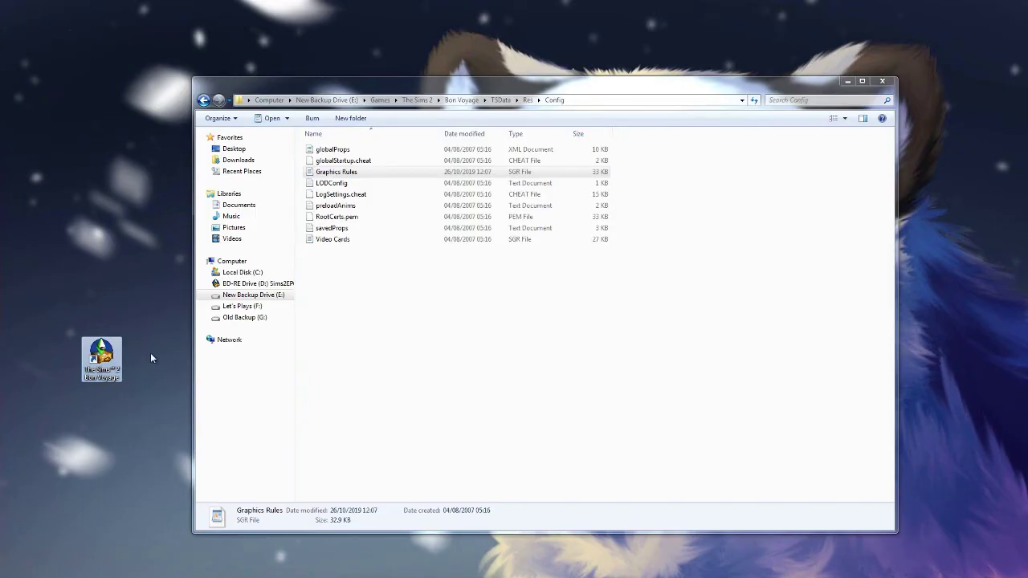
pyautogui.rightClick(104, 362)
pyautogui.click(98, 408)
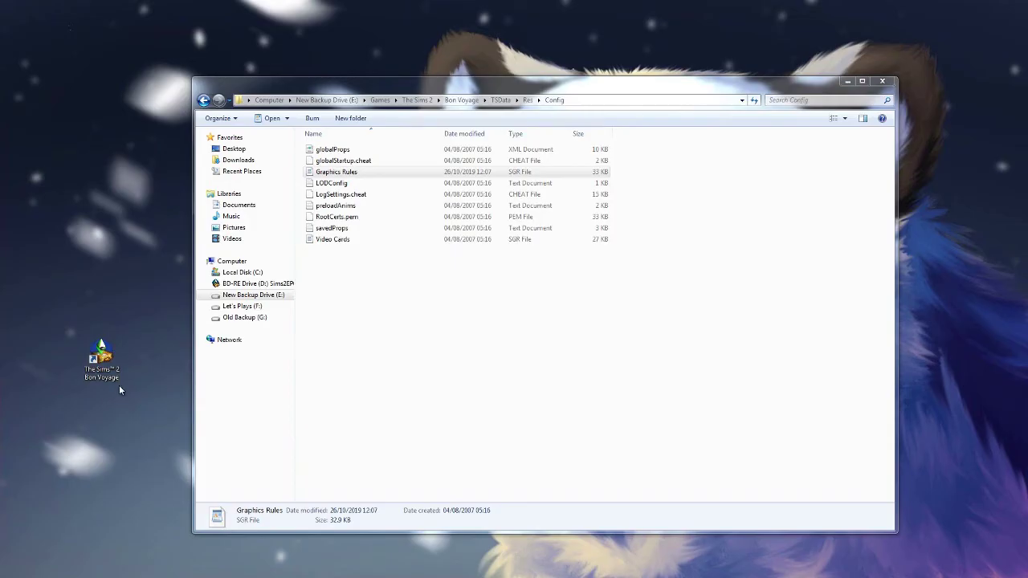
# - Append ' -w' to the Sims 2 Bon Voyage shortcut's target and save it
pyautogui.rightClick(102, 358)
pyautogui.click(50, 356)
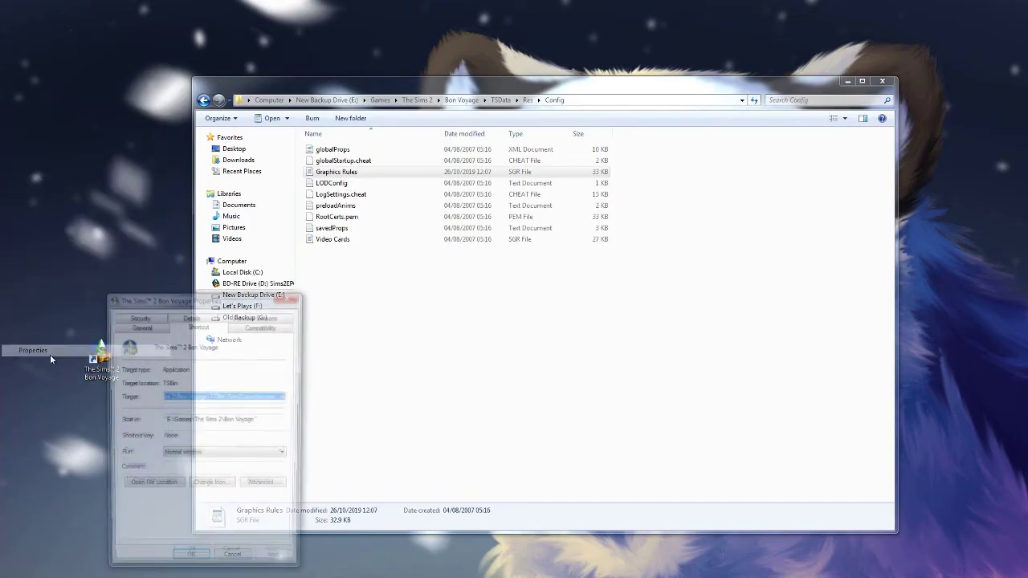
pyautogui.click(284, 399)
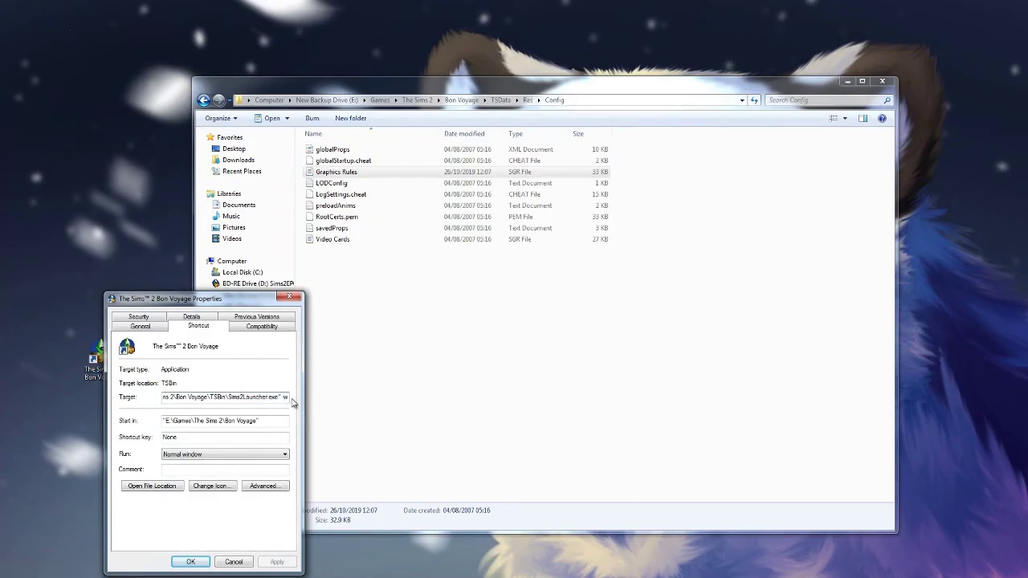
pyautogui.write('-w')
pyautogui.click(193, 562)
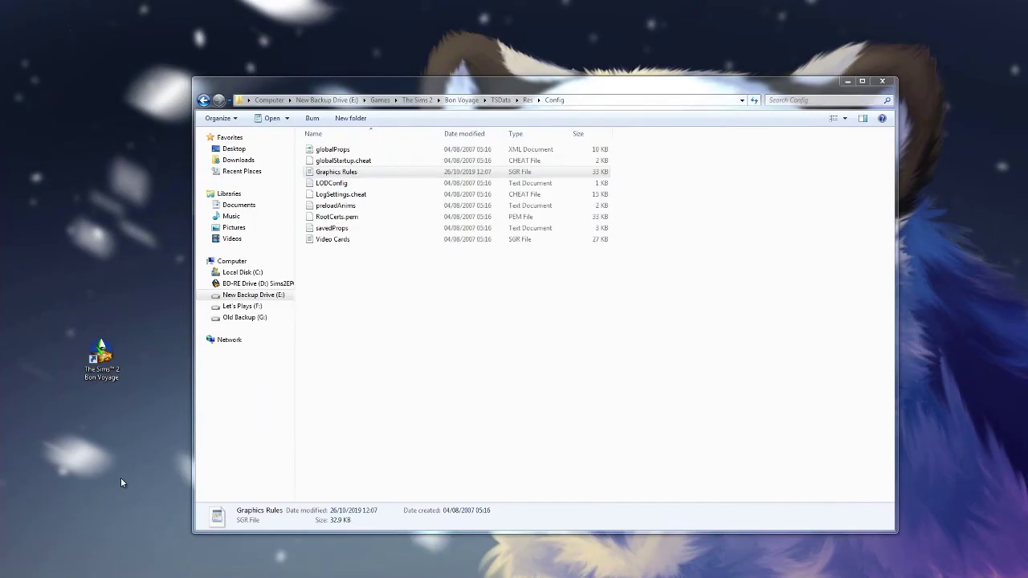
# - Reopen the shortcut's properties to verify the -w flag on the target
pyautogui.rightClick(101, 360)
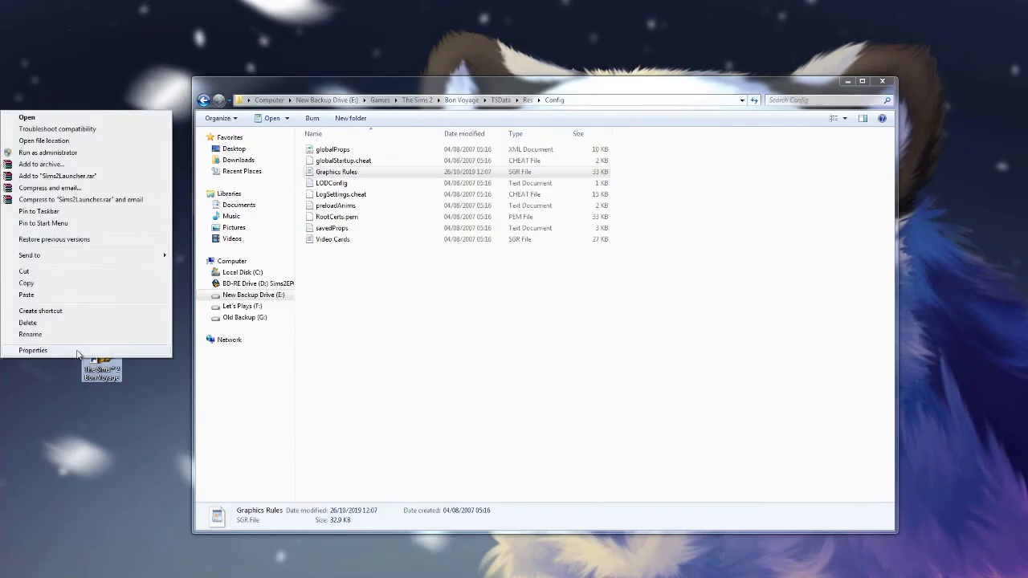
pyautogui.click(33, 351)
pyautogui.click(287, 399)
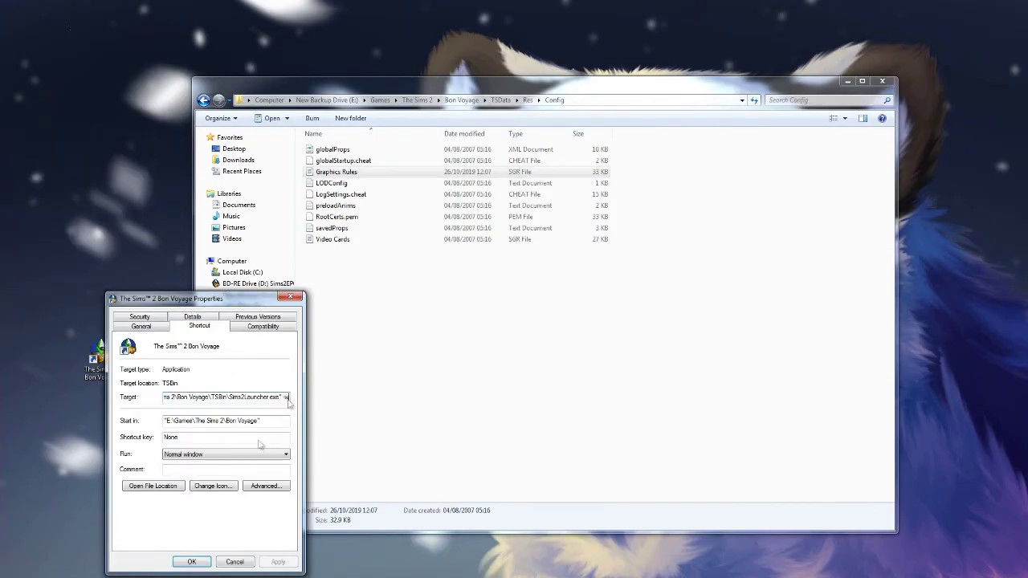
pyautogui.click(192, 562)
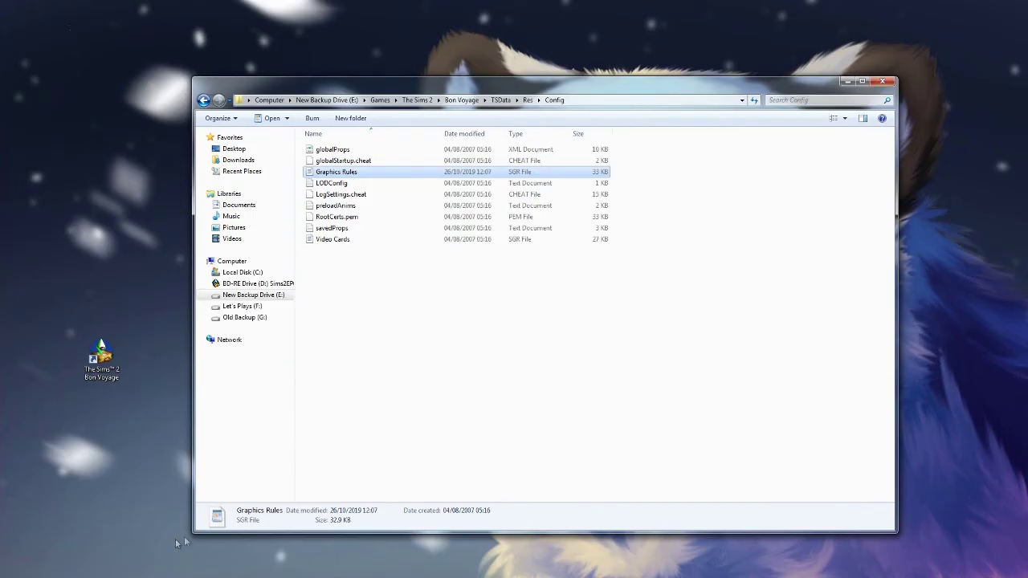
# - Revisit Bon Voyage > TSData > Res > Config, then return to The Sims 2 folder
pyautogui.click(431, 100)
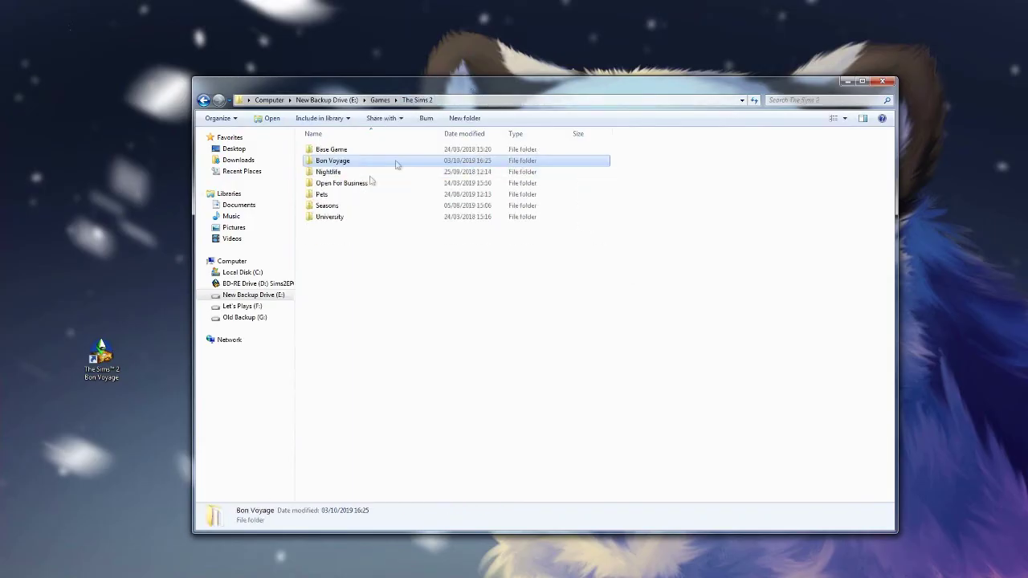
pyautogui.doubleClick(343, 160)
pyautogui.doubleClick(344, 183)
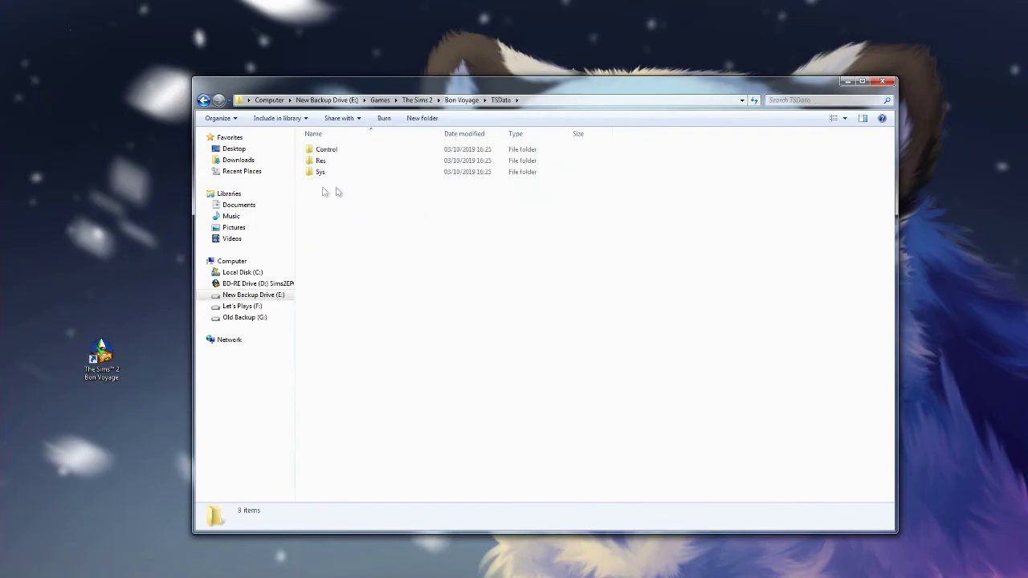
pyautogui.doubleClick(323, 162)
pyautogui.doubleClick(333, 172)
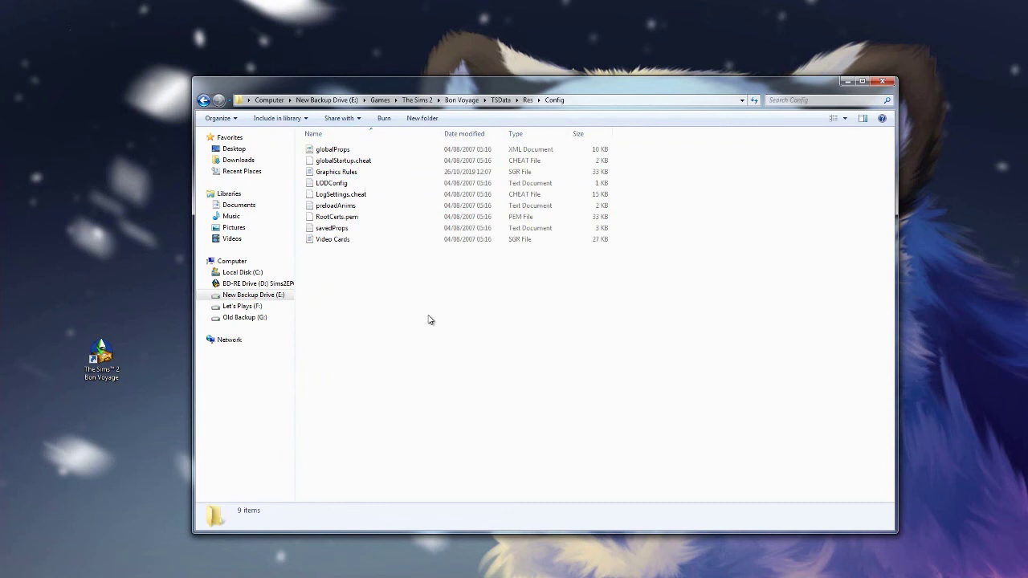
pyautogui.click(417, 100)
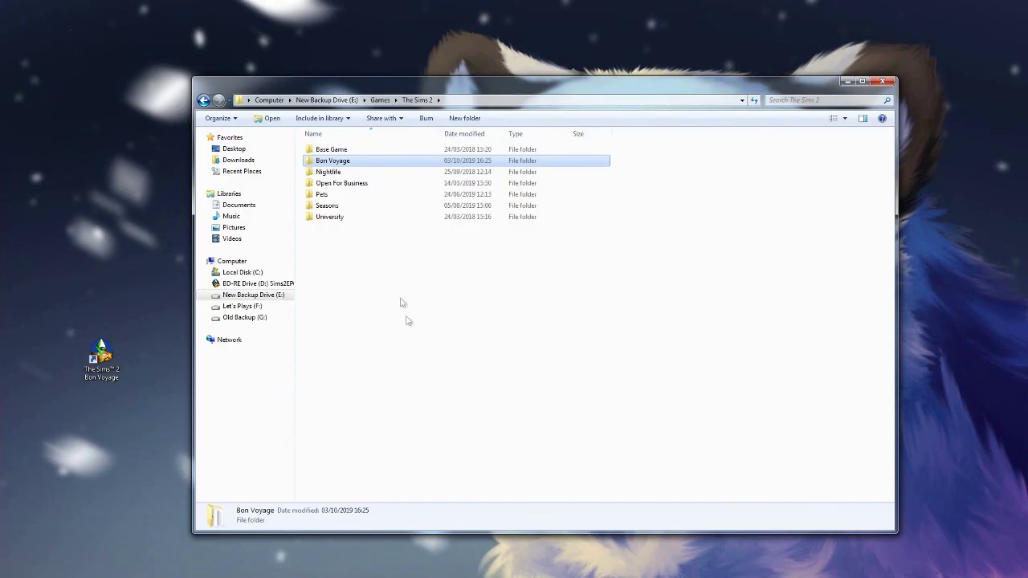
pyautogui.click(358, 275)
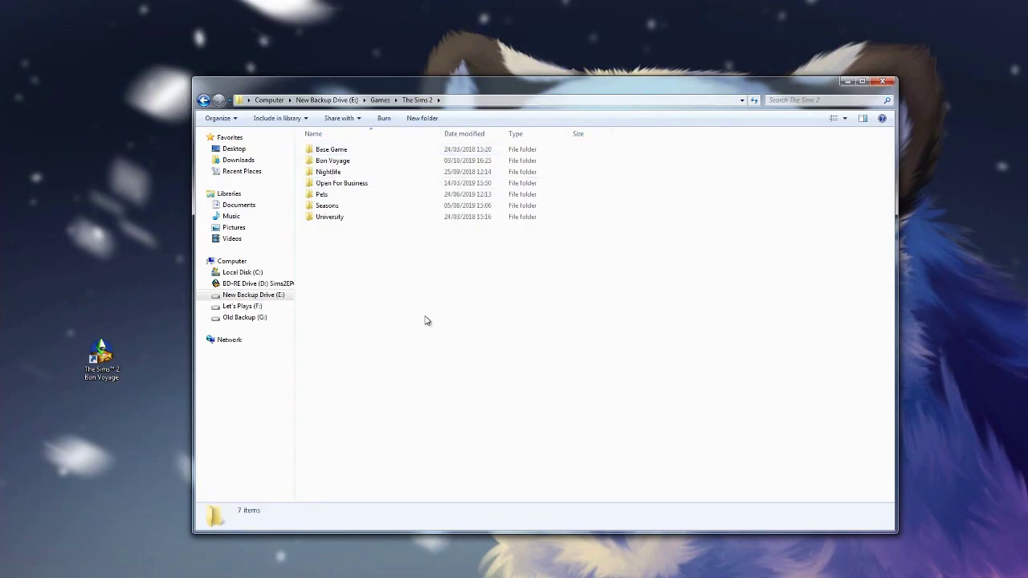